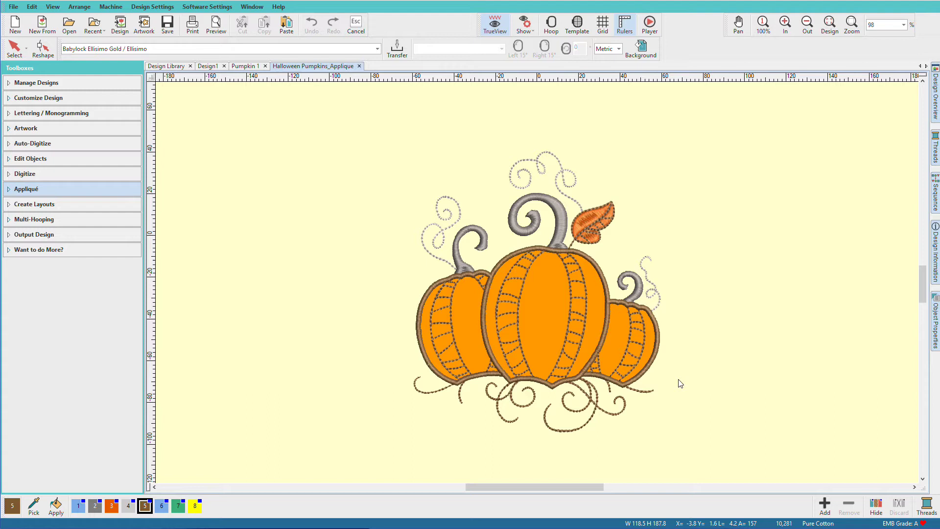
Step: In Design1, place a Standard Shapes heart of about 97.2 × 85.5 mm on the canvas
click(210, 68)
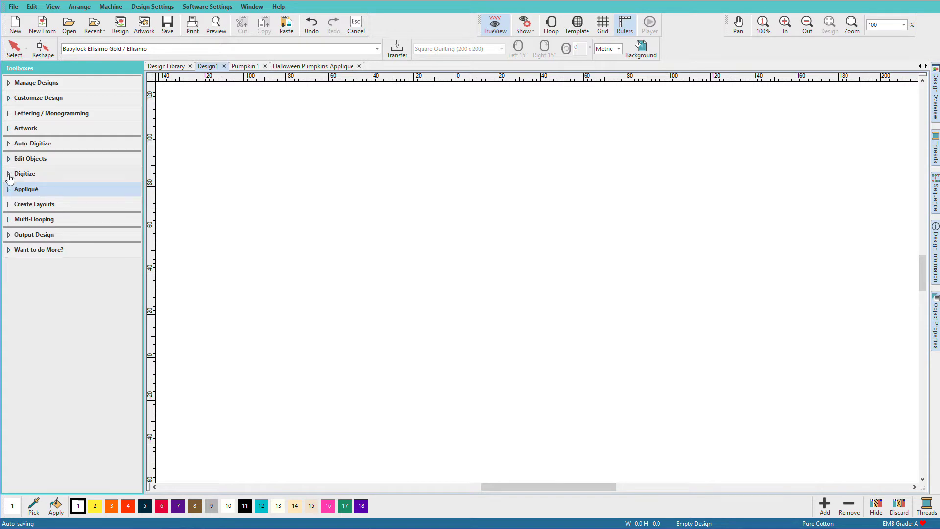
click(9, 174)
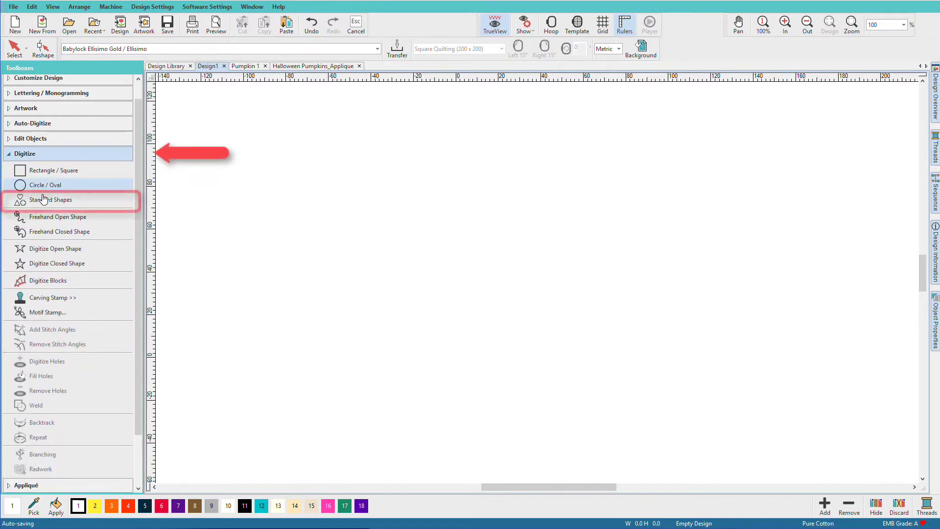
click(54, 202)
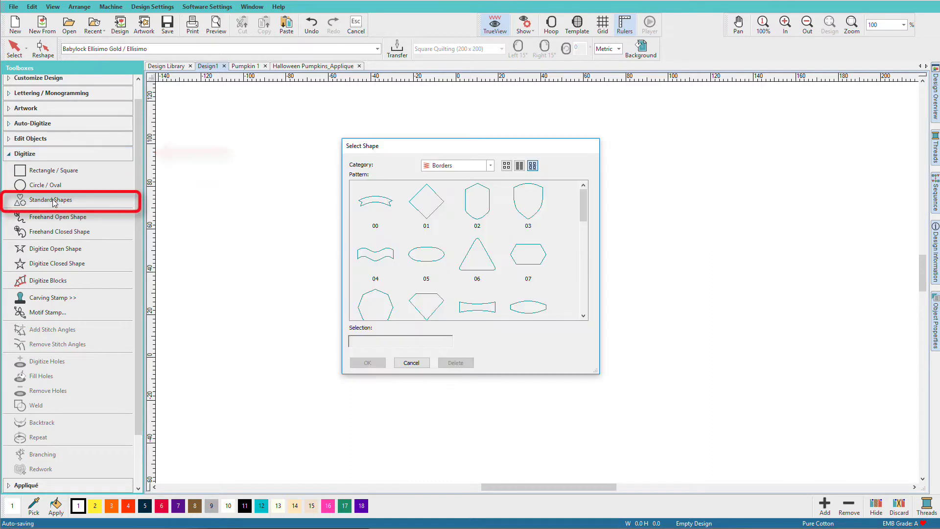
drag(582, 219, 571, 246)
click(529, 210)
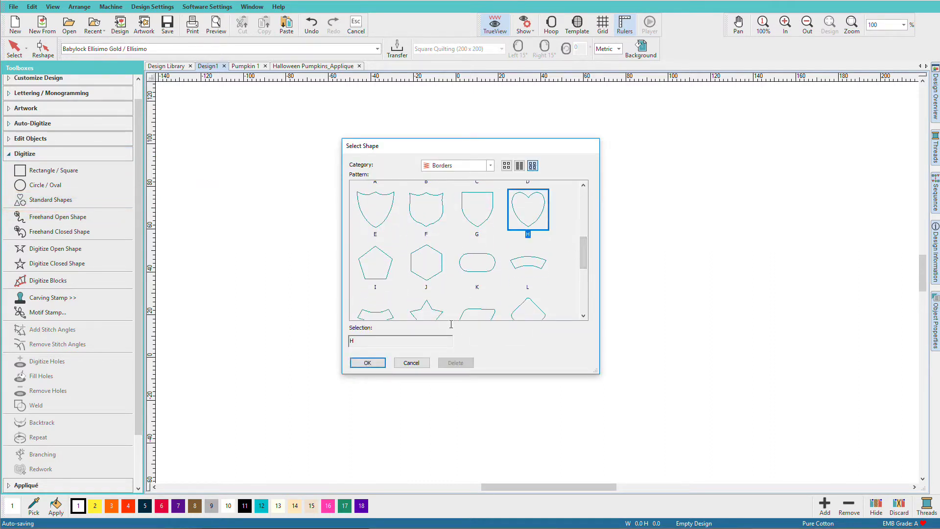
click(369, 363)
click(321, 204)
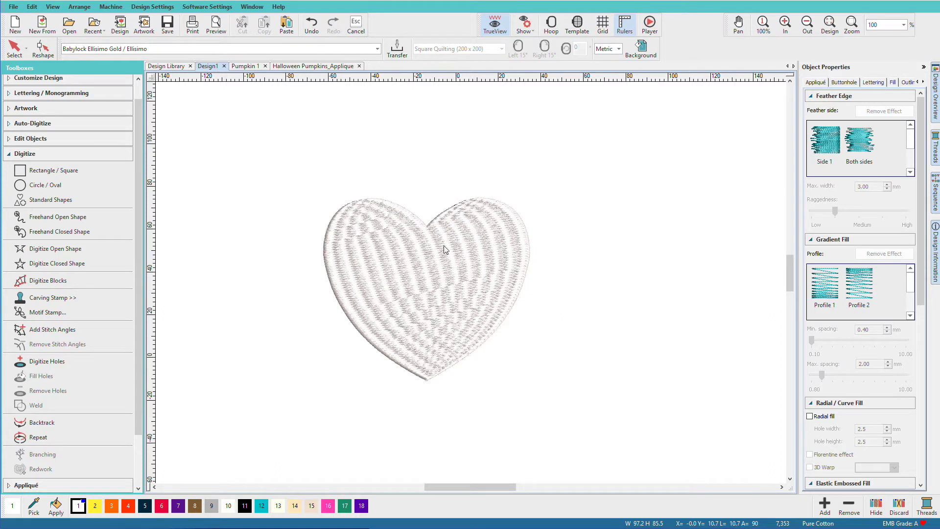
Step: Convert the filled heart into an appliqué outline of about 99.8 × 88.5 mm
click(7, 155)
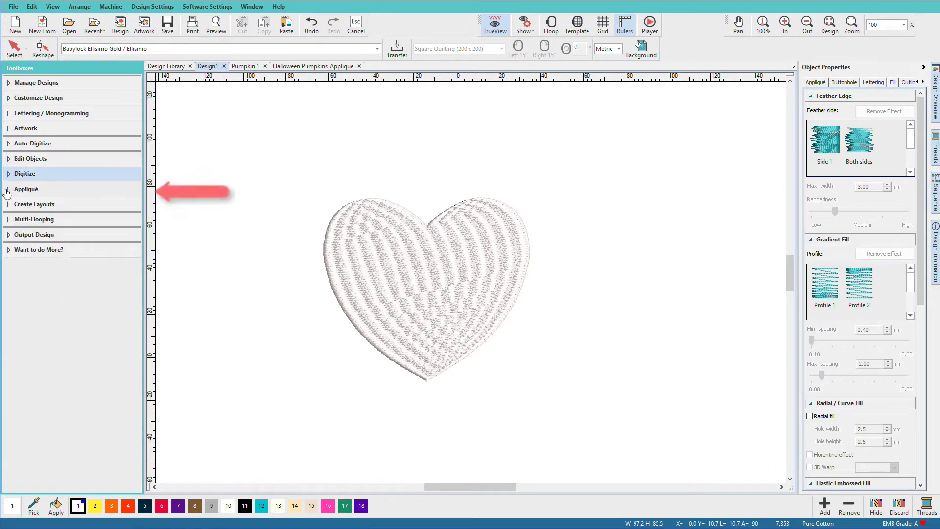
click(6, 188)
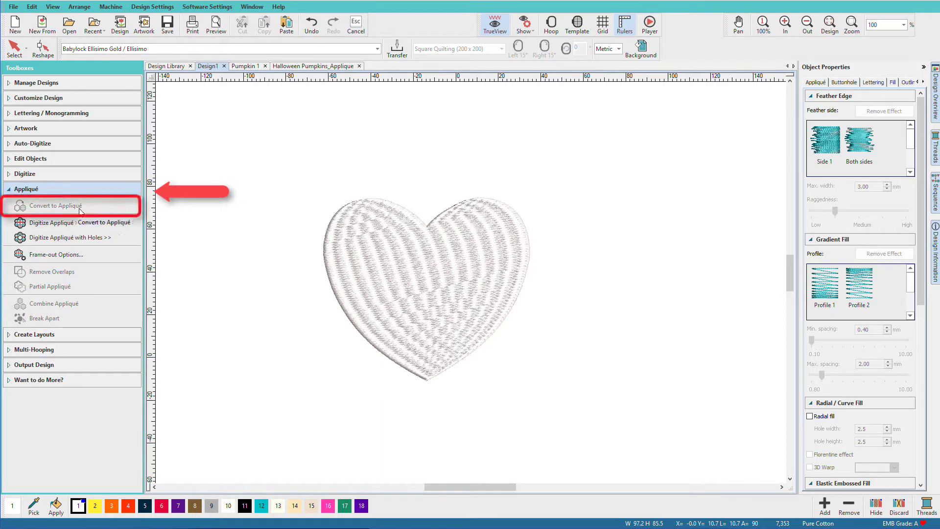
click(414, 238)
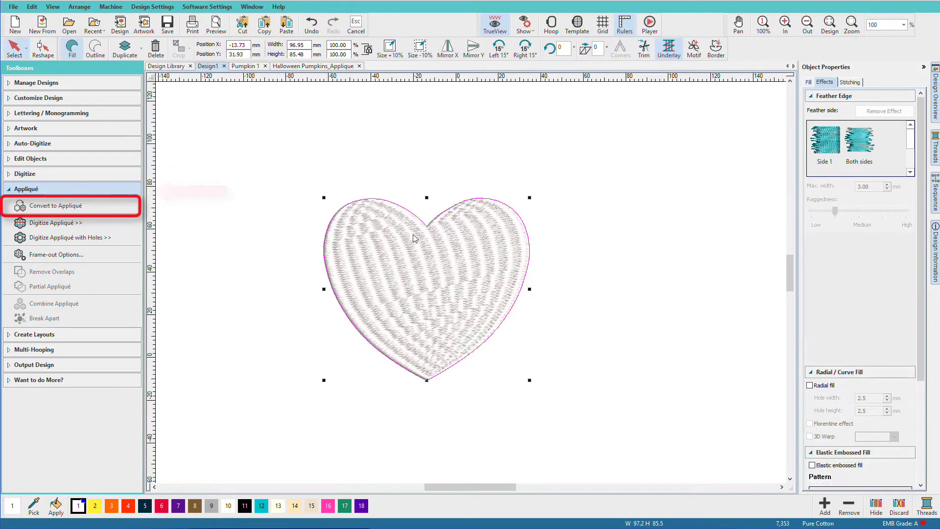
click(62, 207)
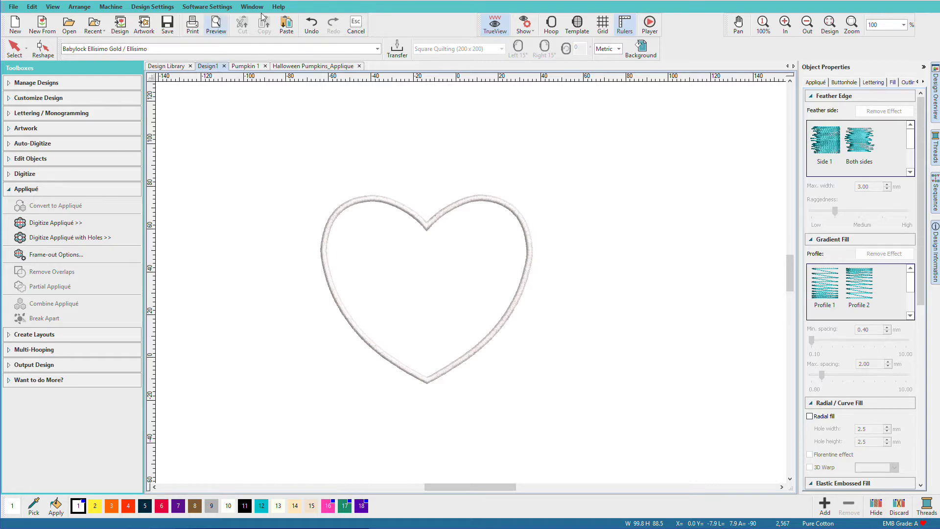
Step: Switch to the Pumpkin 1 design and start Digitize Appliqué
click(245, 67)
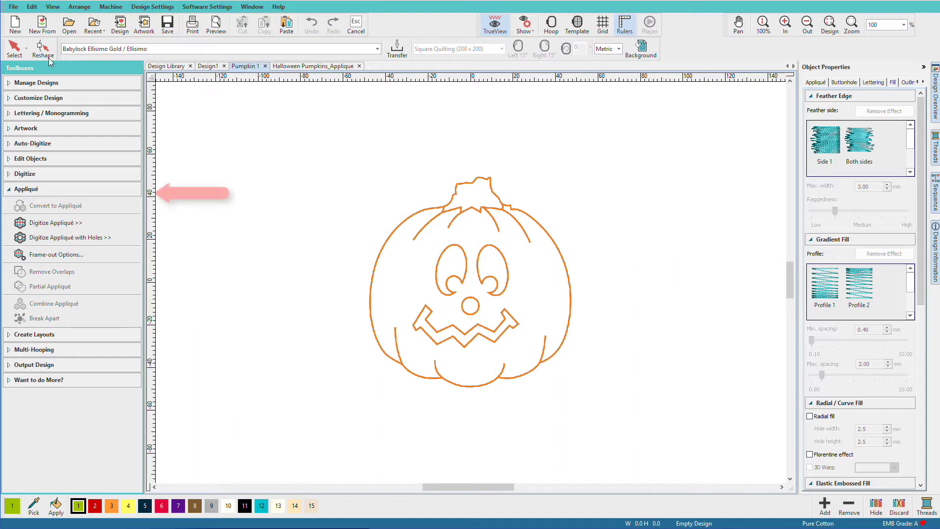
click(53, 224)
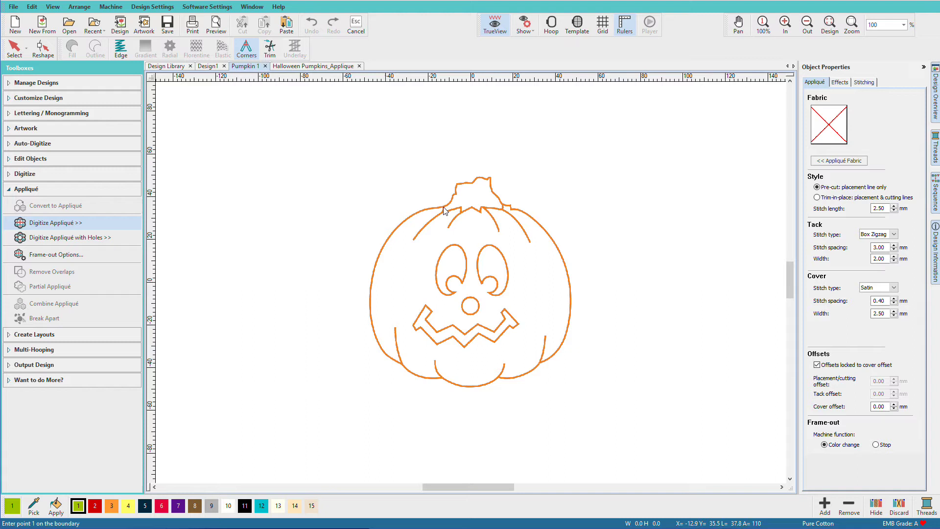
Step: Place appliqué boundary points down the pumpkin's left side and along its bottom
click(405, 219)
click(370, 276)
click(375, 333)
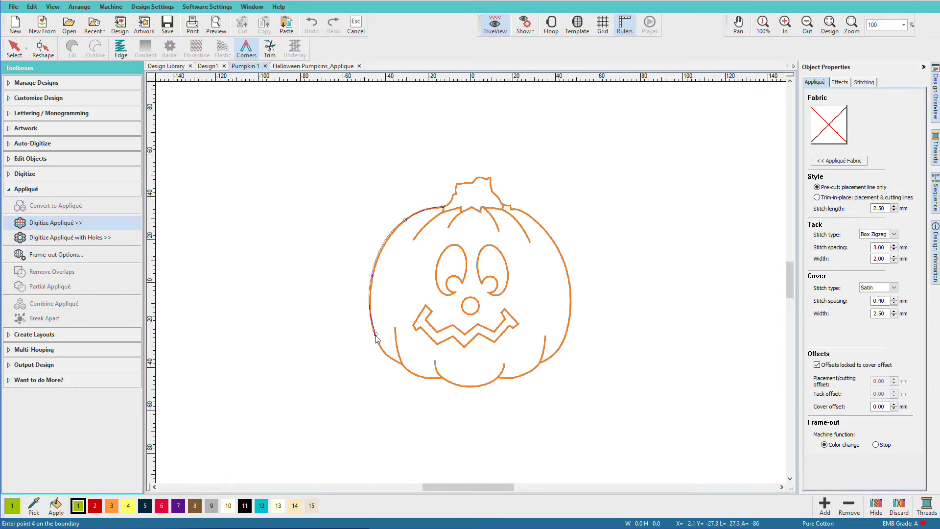
click(402, 362)
click(419, 375)
click(440, 376)
click(466, 386)
click(497, 375)
click(518, 376)
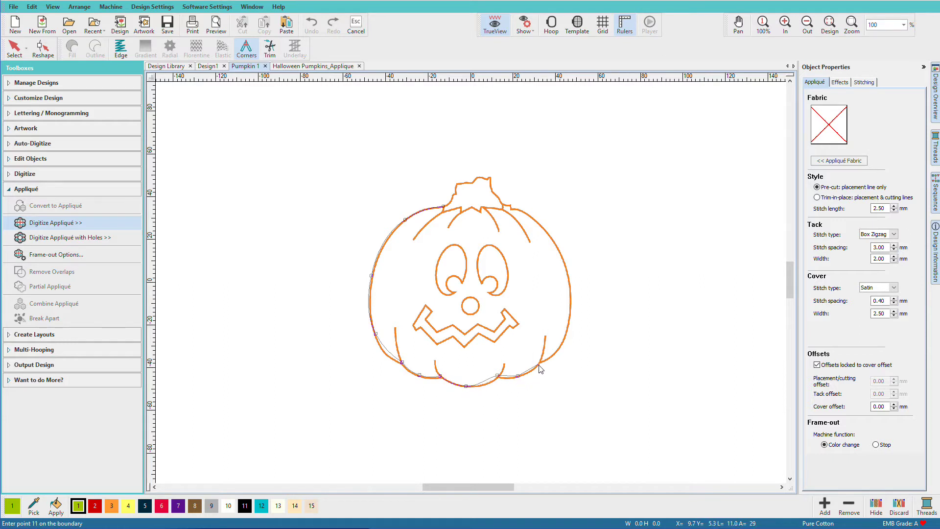
click(541, 362)
Step: Trace up the right side and across the top, closing a 98.9 × 88.3 mm satin border
click(556, 353)
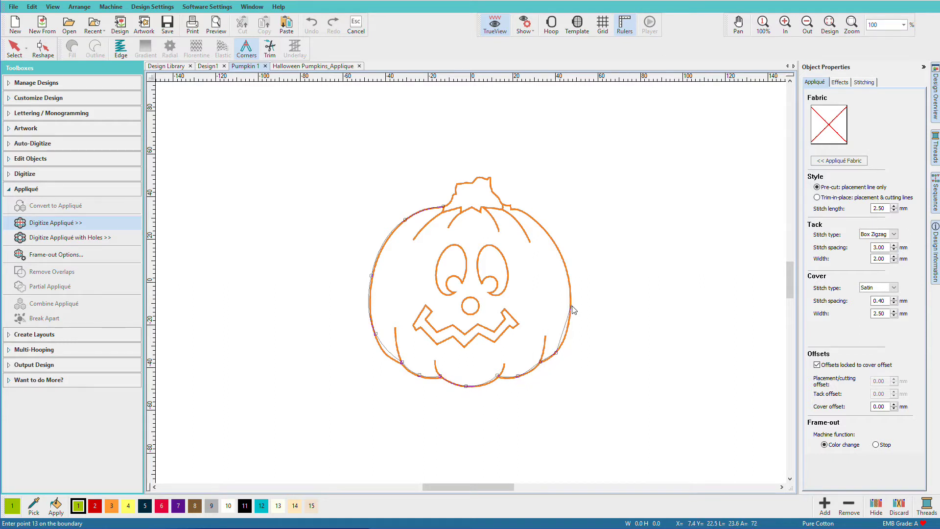
click(571, 305)
click(563, 253)
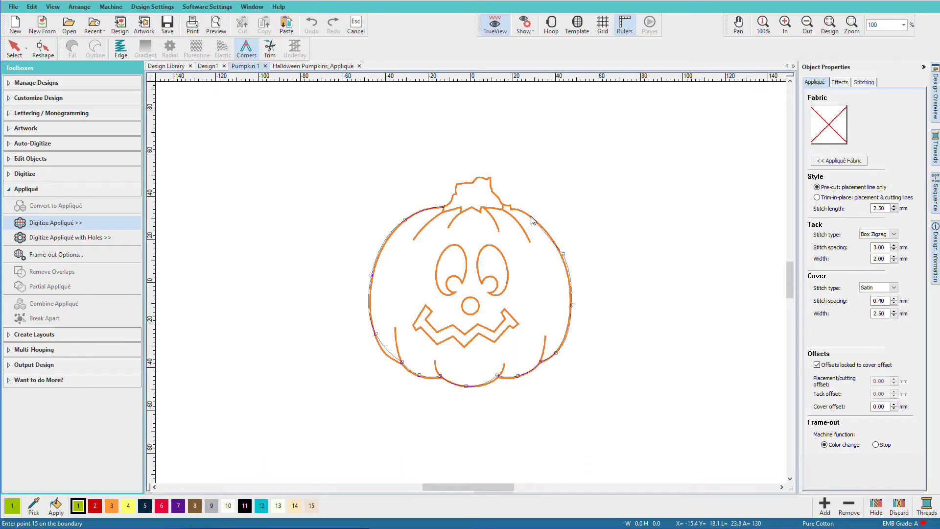
click(531, 215)
click(505, 206)
click(501, 209)
click(482, 207)
click(473, 212)
click(471, 208)
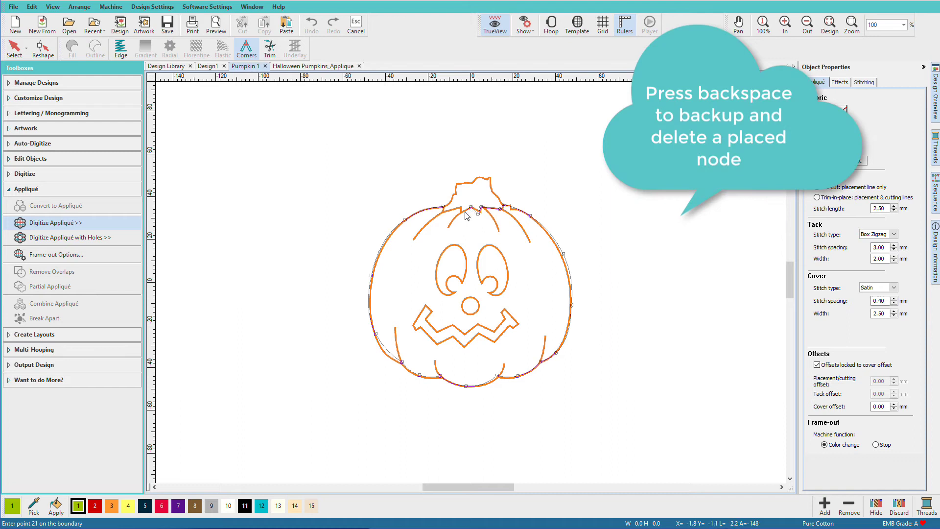
click(462, 209)
click(444, 216)
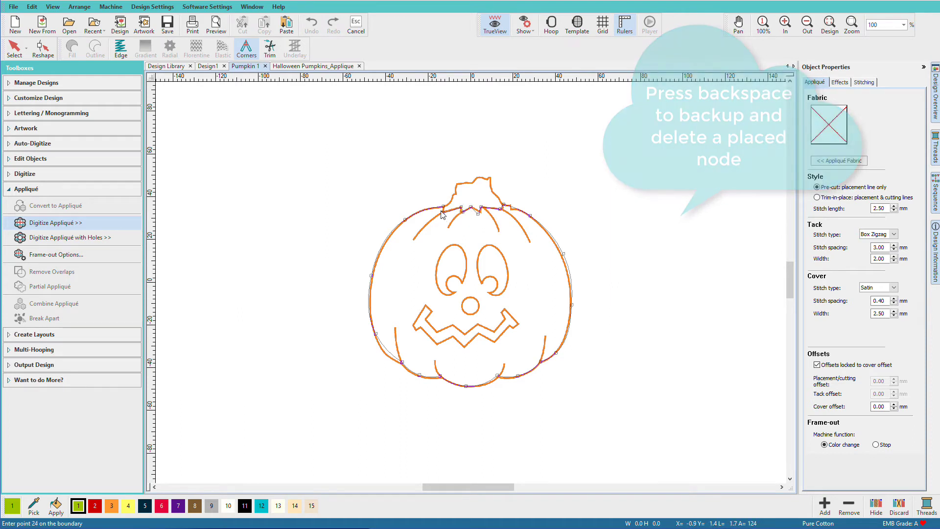
key(Return)
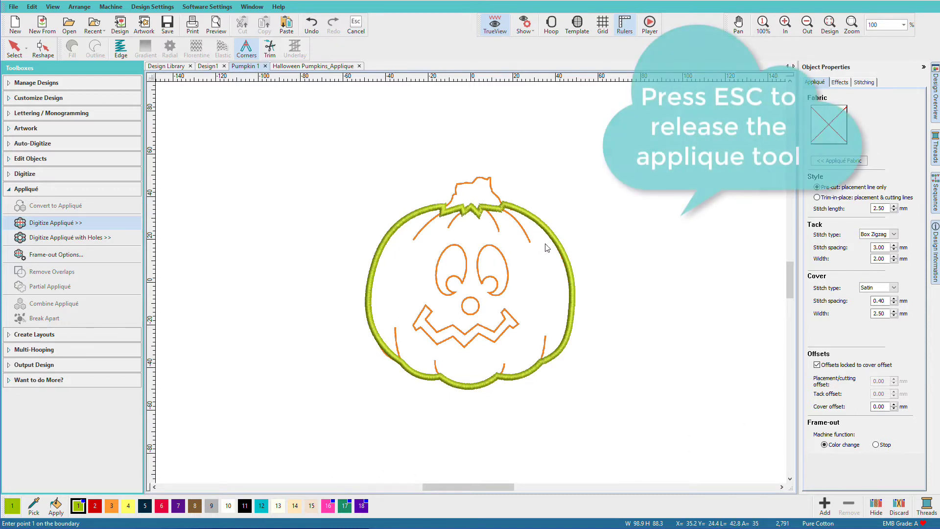
Step: Delete the green appliqué, make 3 Tangerine current, and enlarge the pumpkin to about 167.5 × 175.6 mm
key(Escape)
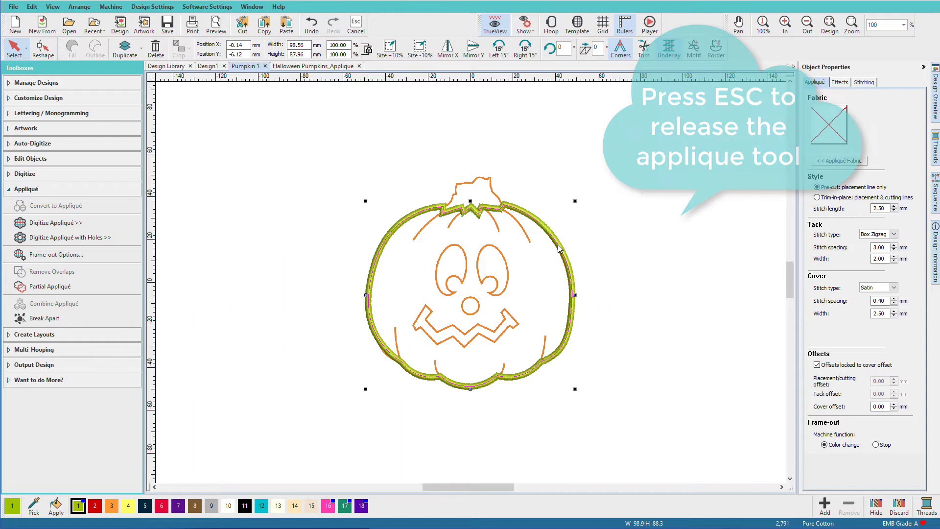
key(Delete)
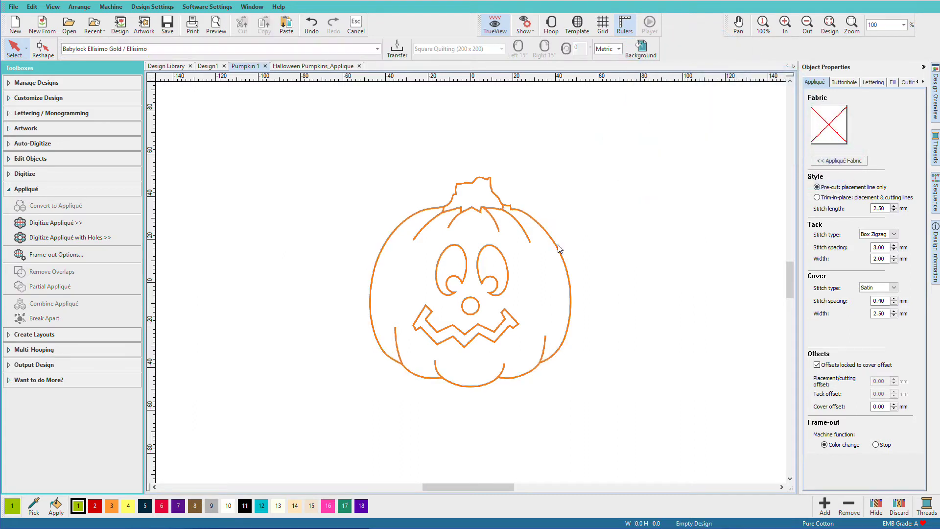
click(33, 506)
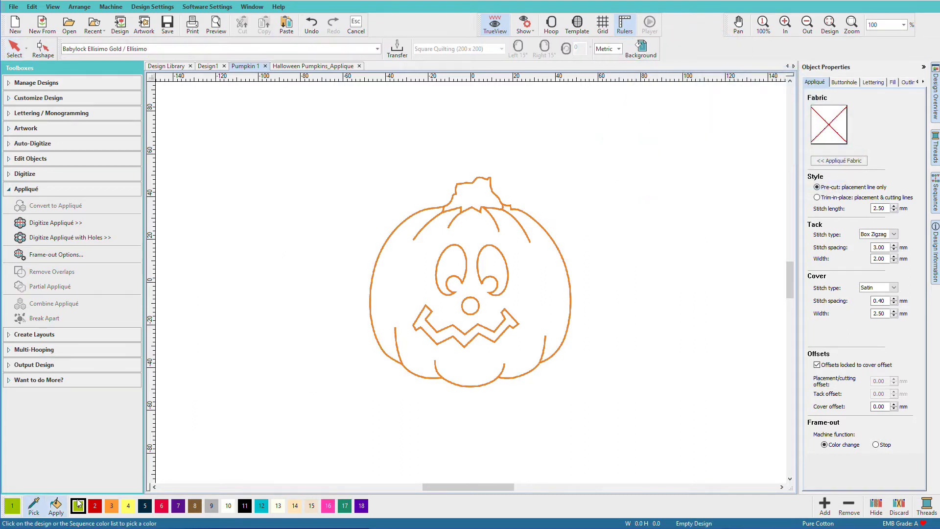
click(112, 506)
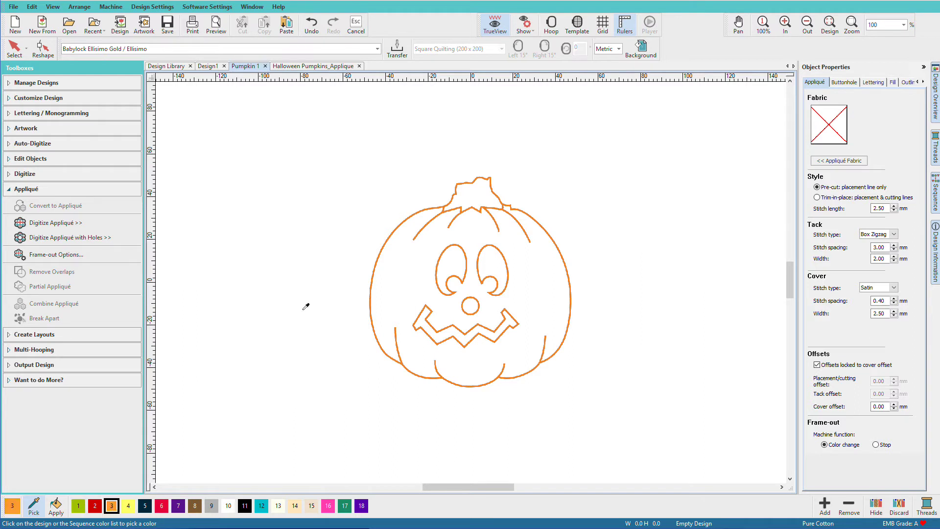
click(370, 300)
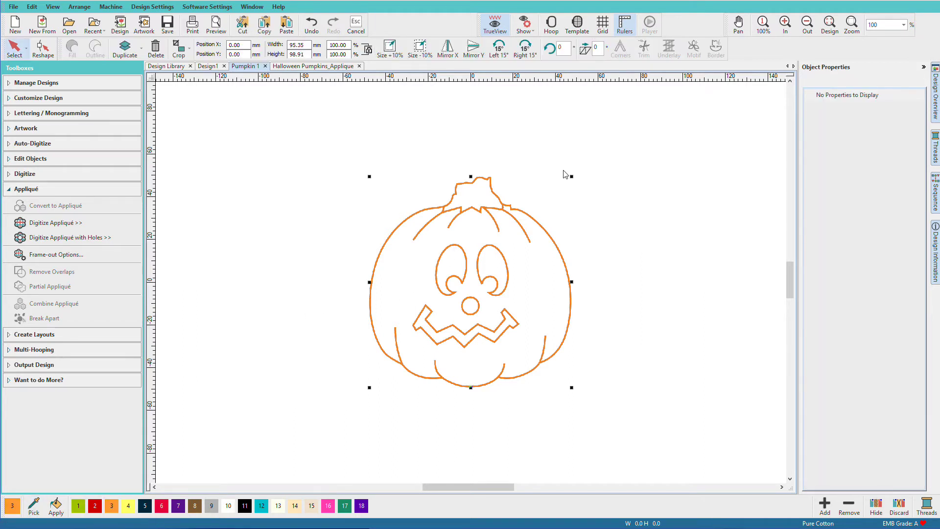
drag(573, 178, 664, 90)
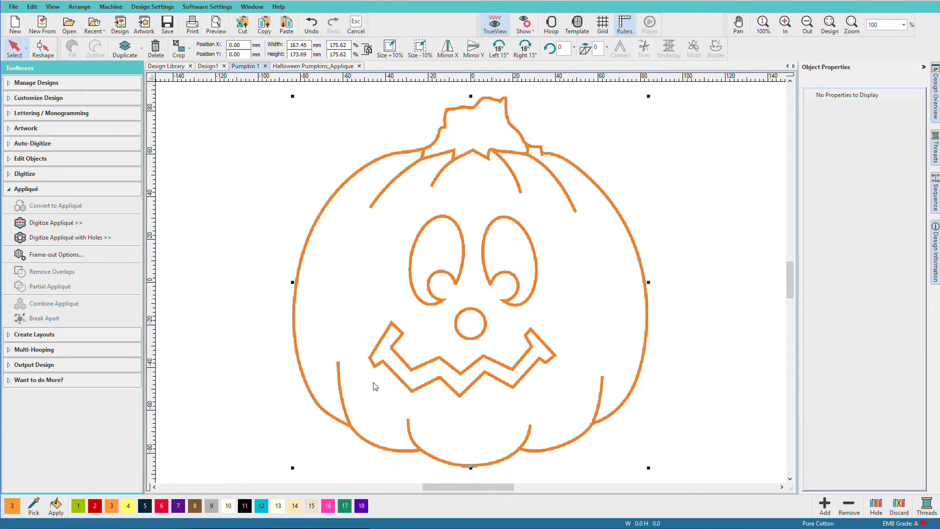
Step: Start Digitize Appliqué with Holes and trace the enlarged pumpkin's left side and bottom
click(81, 240)
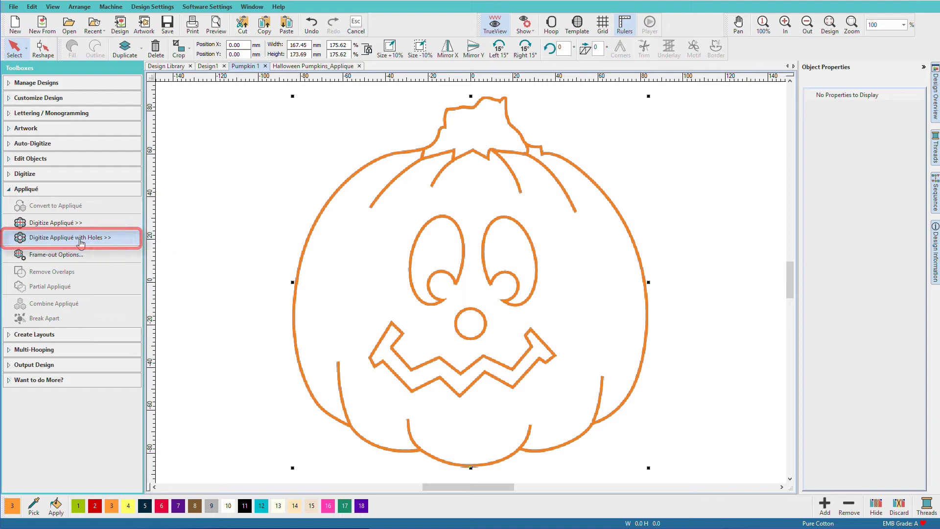
click(423, 147)
click(389, 155)
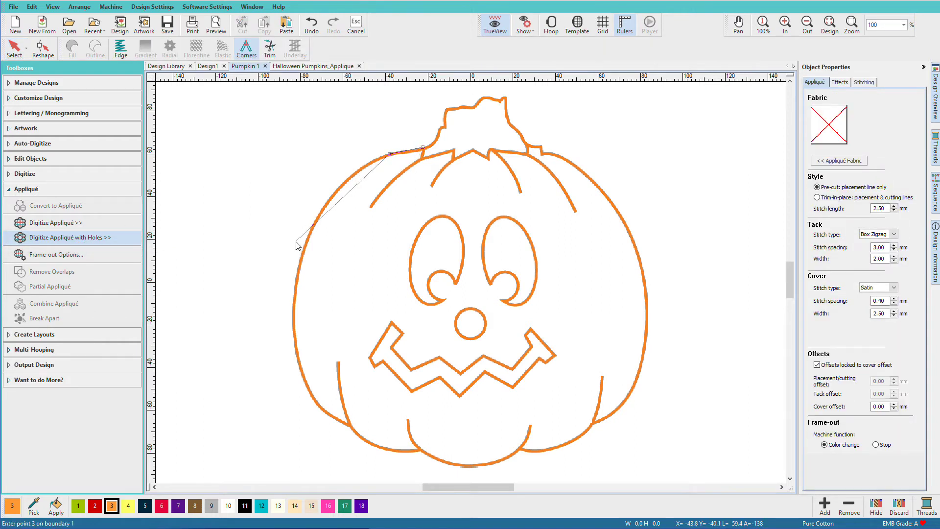
click(304, 242)
click(295, 349)
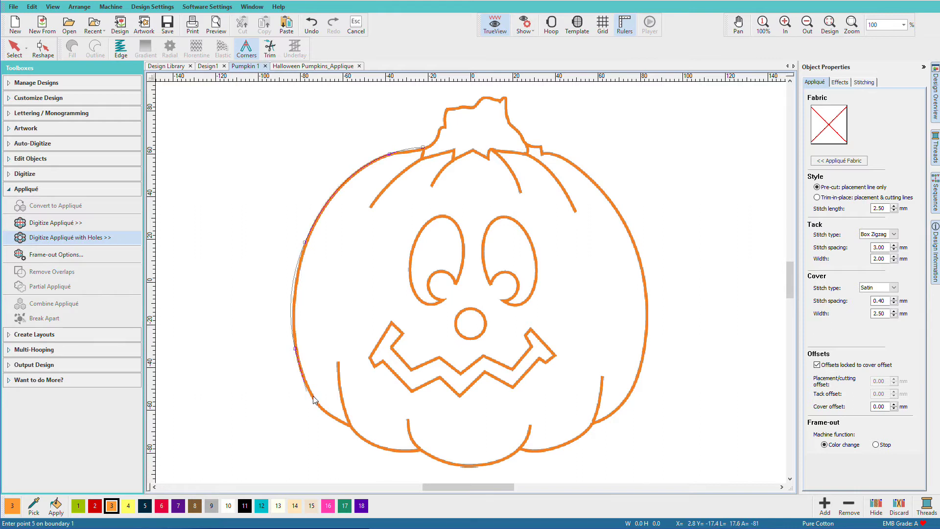
click(319, 406)
click(349, 423)
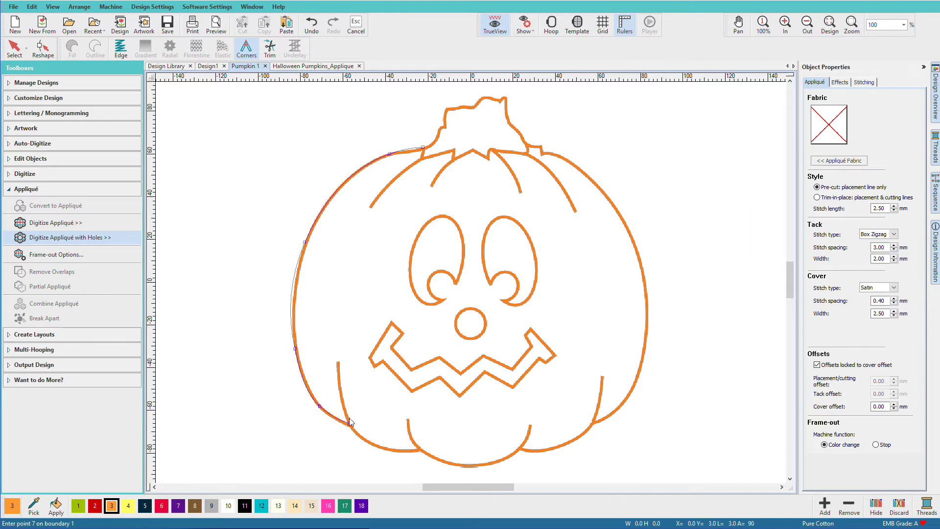
click(375, 445)
click(417, 449)
click(470, 465)
Step: Trace the right side and stem notch, closing the pumpkin's outer boundary
click(522, 449)
click(554, 447)
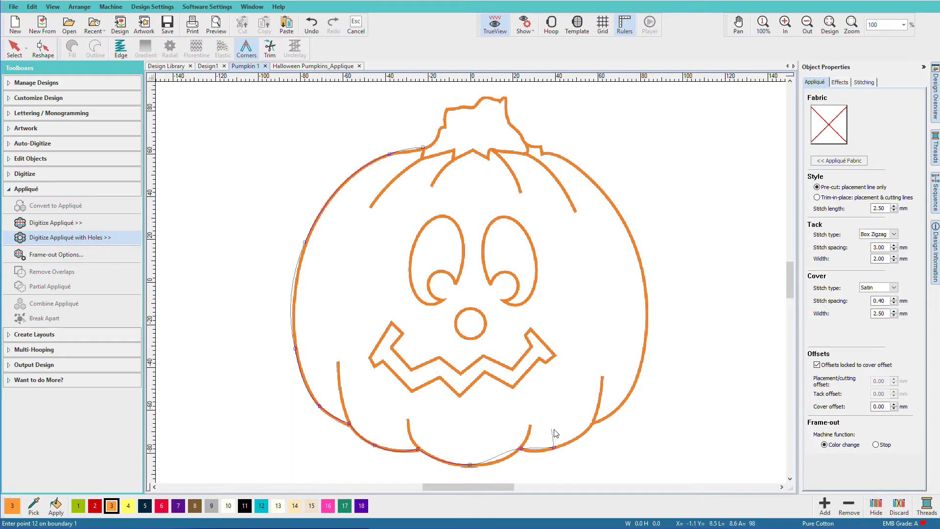
click(594, 422)
click(636, 381)
click(645, 280)
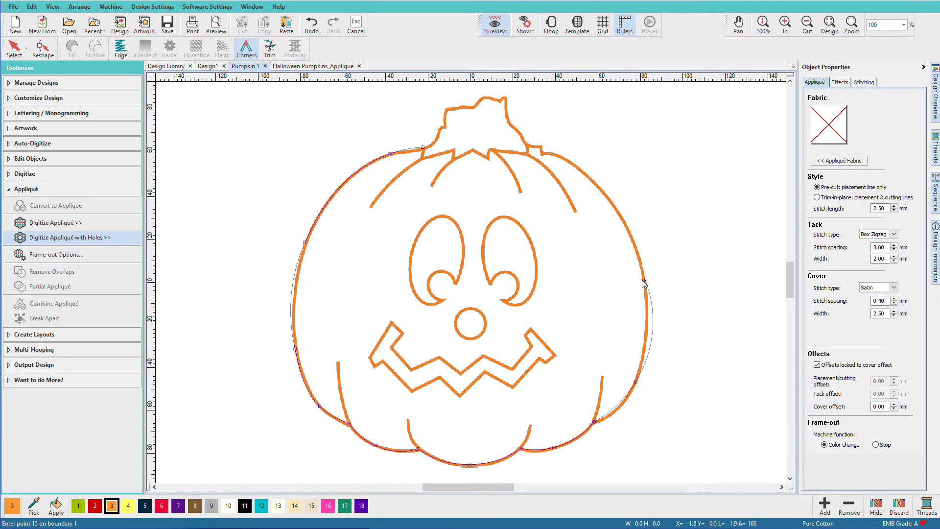
click(607, 196)
click(557, 156)
click(526, 144)
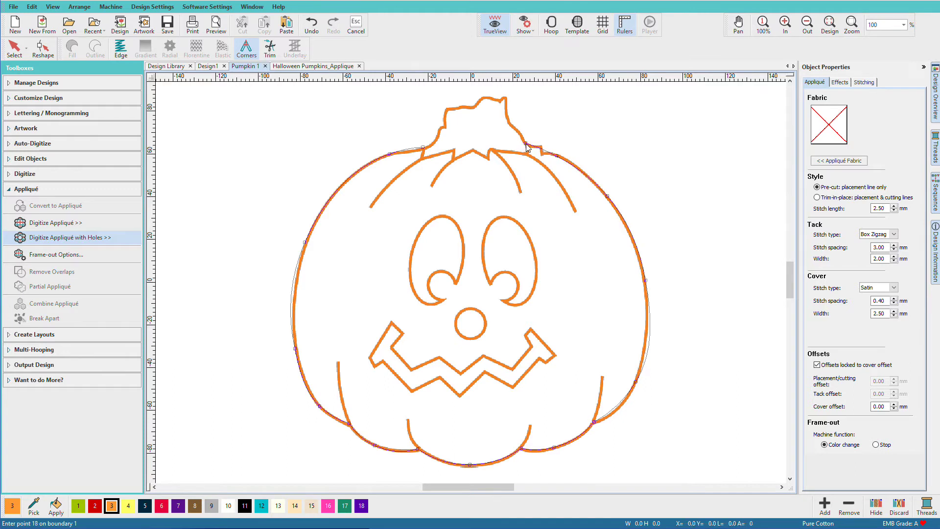
click(525, 153)
click(491, 148)
click(487, 157)
click(471, 147)
click(456, 159)
key(Return)
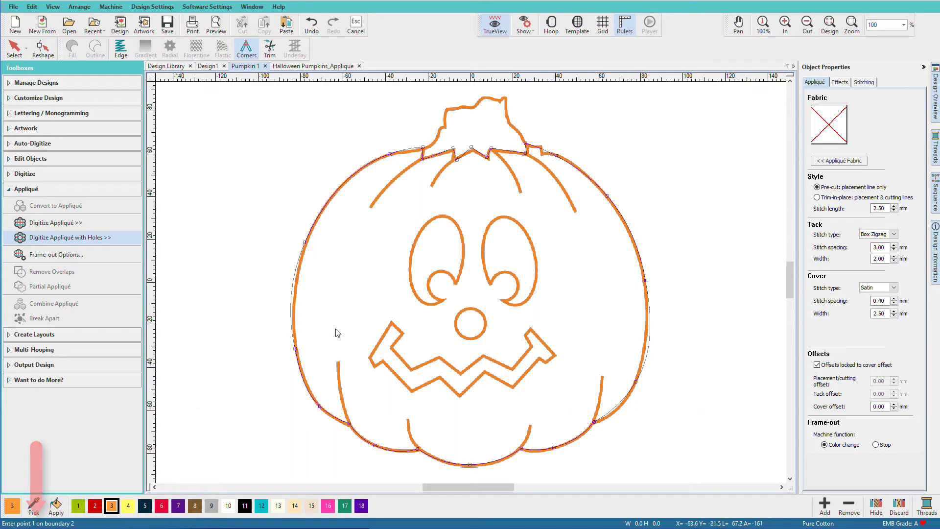
Step: Trace the left curly eye, including its inner curl, as a closed hole boundary
click(456, 283)
click(463, 258)
click(460, 229)
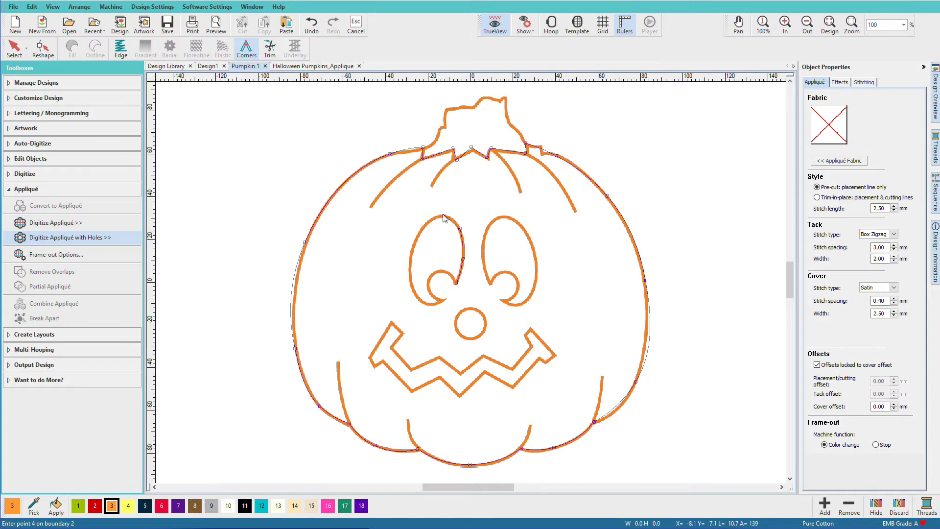
click(443, 214)
click(414, 243)
click(409, 281)
click(417, 299)
click(447, 301)
click(429, 289)
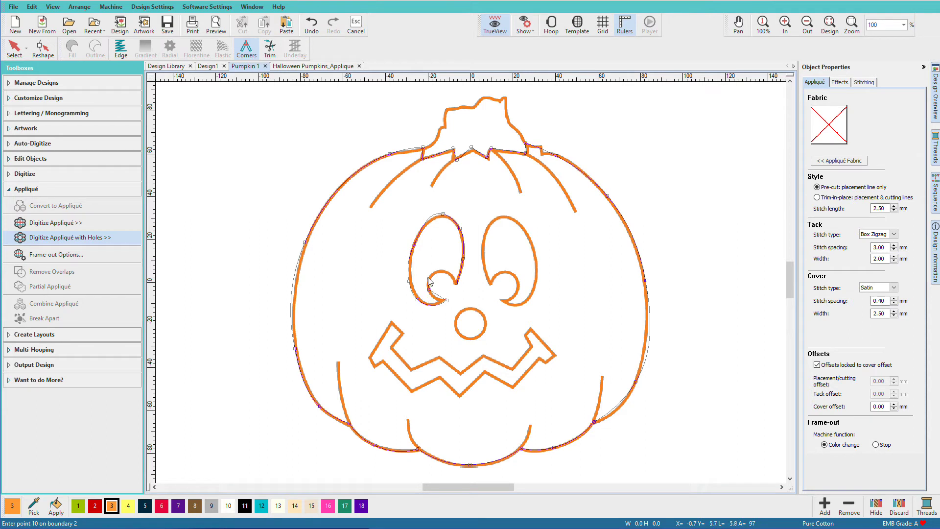
click(432, 272)
click(448, 274)
click(455, 284)
key(Return)
Step: Trace points around the right eye's curl and outer edge
click(489, 281)
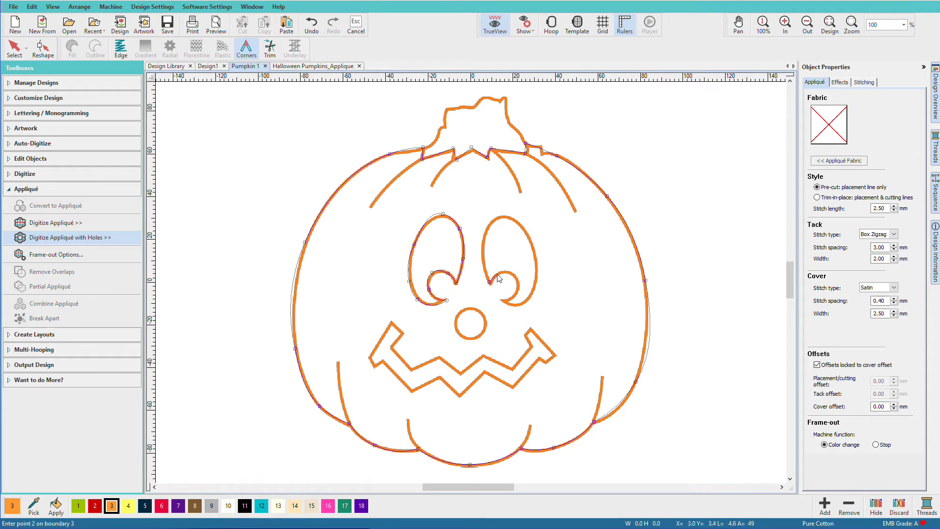
click(504, 271)
click(518, 284)
click(501, 300)
click(519, 304)
click(537, 267)
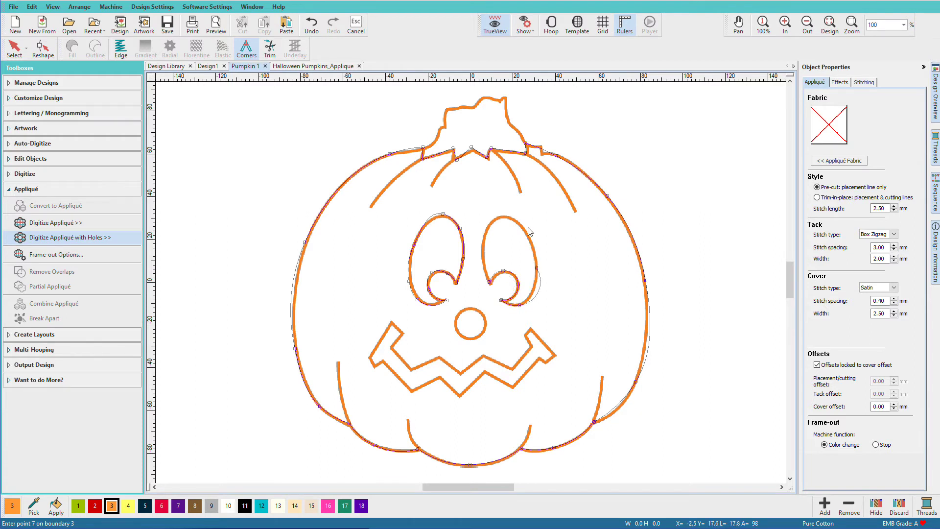
click(521, 225)
click(500, 216)
click(484, 238)
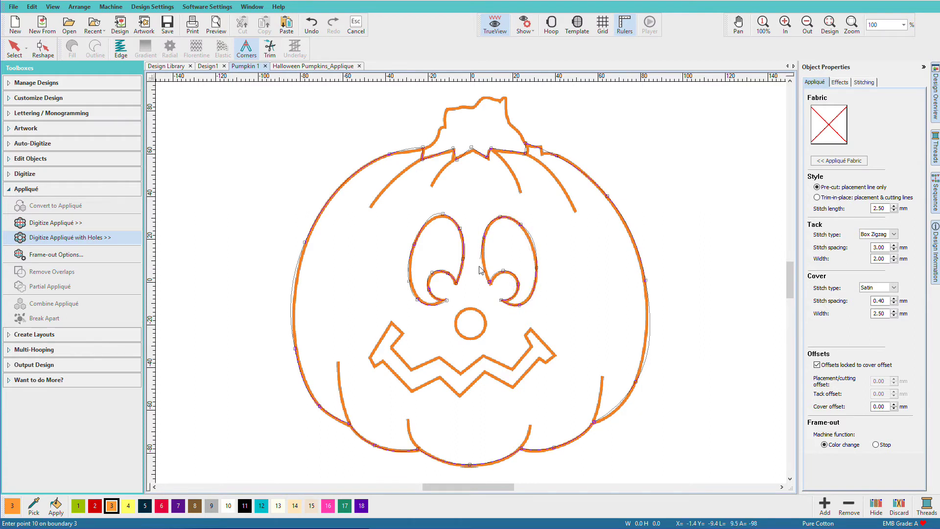
click(483, 265)
Step: Close the right eye hole and trace the round nose as another hole
key(Return)
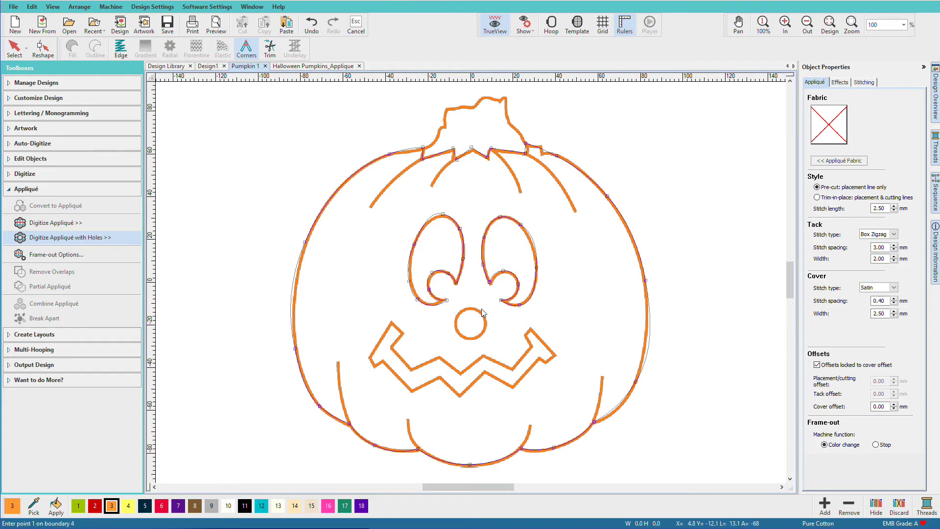
click(470, 308)
click(485, 323)
click(471, 338)
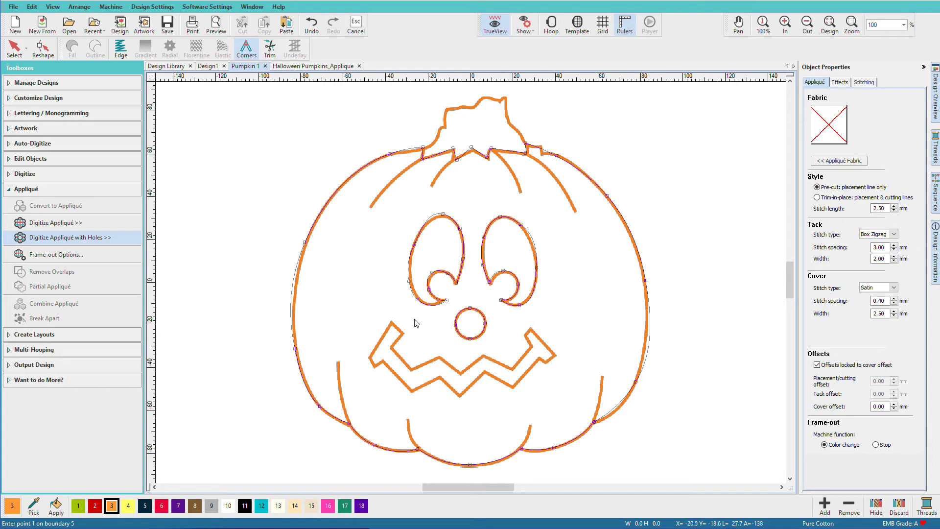
Step: Trace the mouth hole's left edge, upper edge and right tooth
click(392, 321)
click(390, 347)
click(408, 365)
click(442, 358)
click(461, 371)
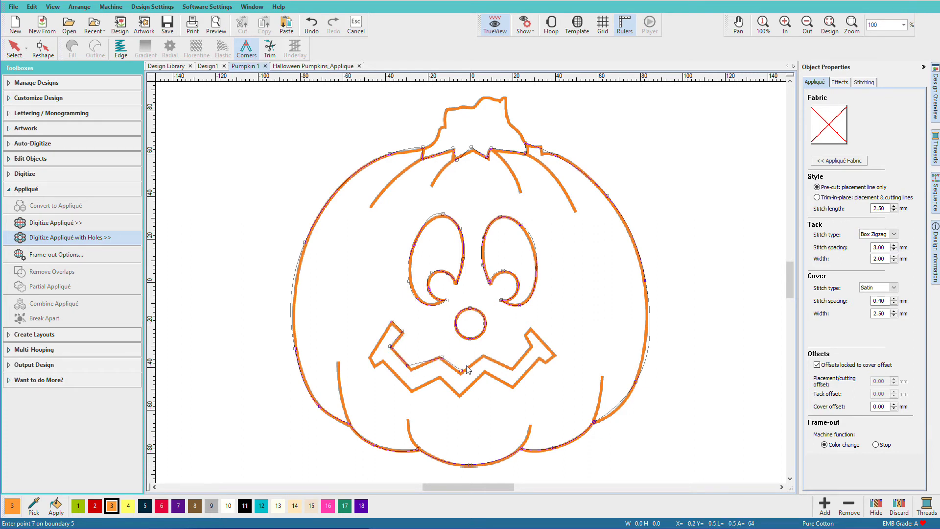
click(481, 354)
click(512, 369)
click(531, 348)
click(526, 335)
click(528, 329)
Step: Trace the mouth's tooth tip and lower edge, then finish the tangerine satin appliqué
click(555, 353)
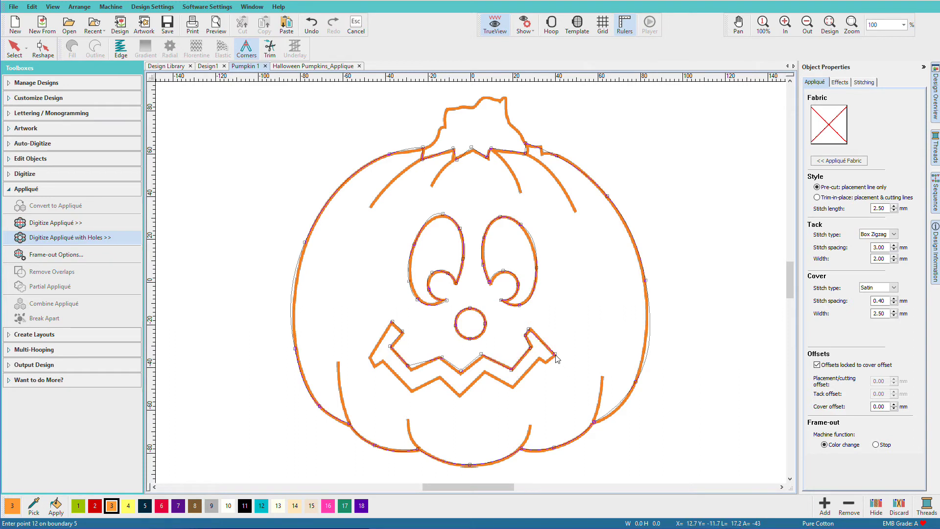
click(548, 361)
click(540, 355)
click(513, 388)
click(483, 370)
click(458, 394)
click(441, 376)
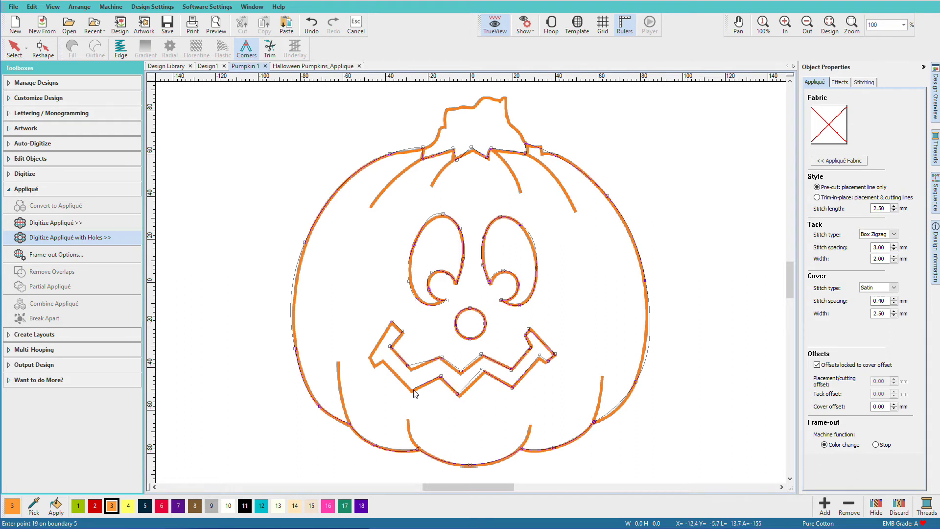
click(412, 390)
click(374, 357)
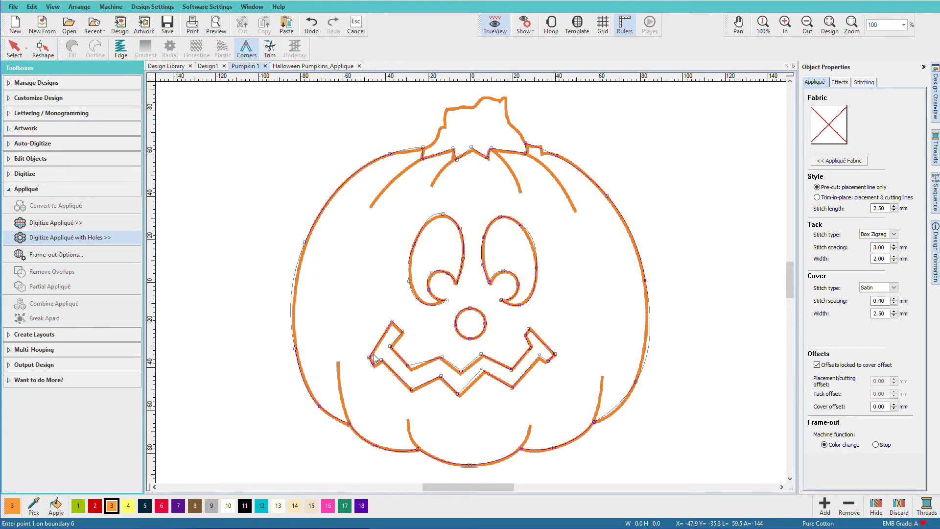
key(Return)
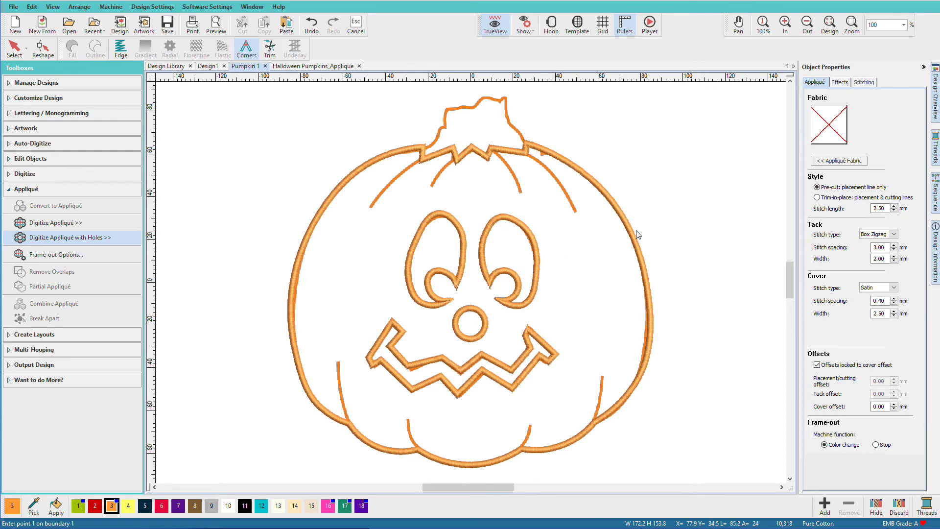
Step: Set the pumpkin appliqué's fabric to a plain orange-yellow colour
key(Escape)
click(842, 161)
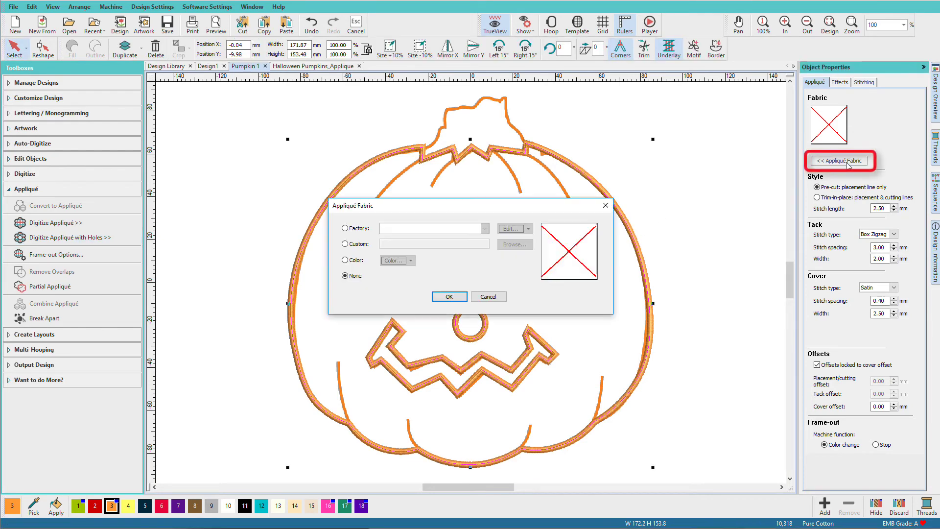
click(345, 260)
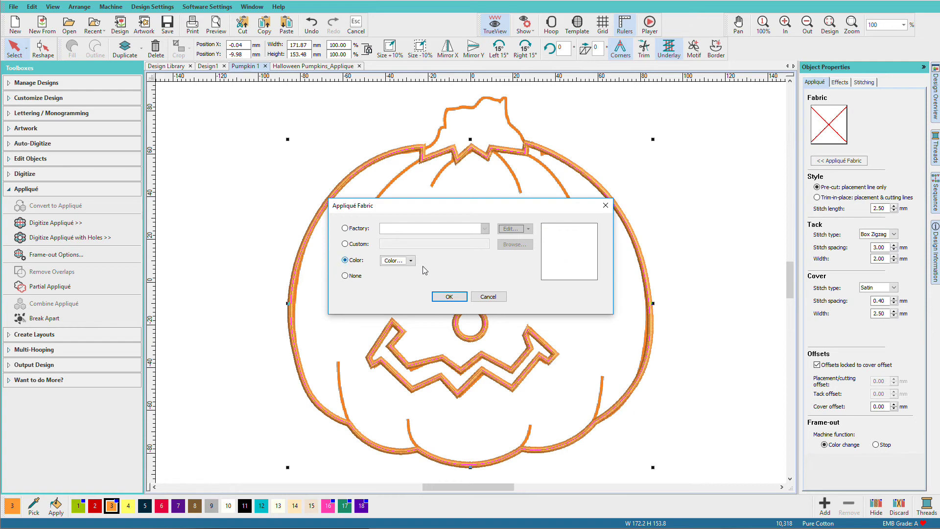
click(411, 261)
click(397, 300)
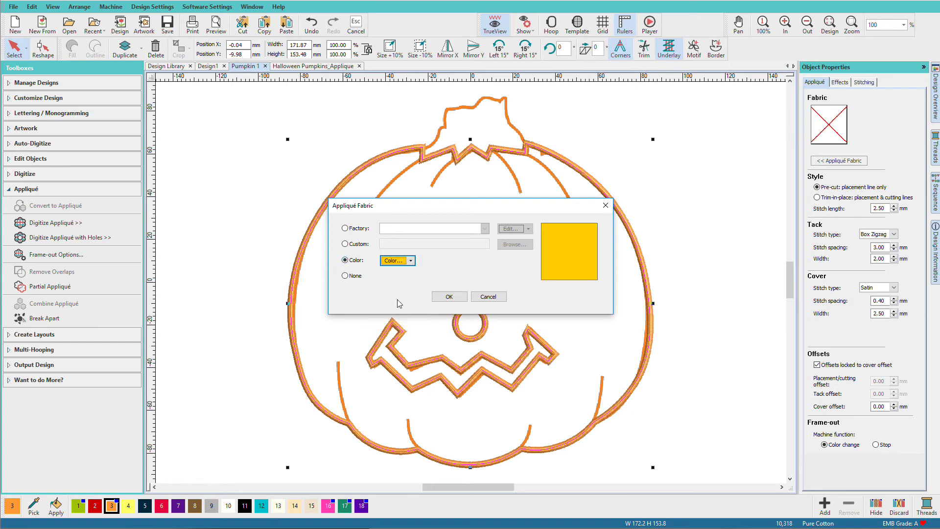
click(459, 298)
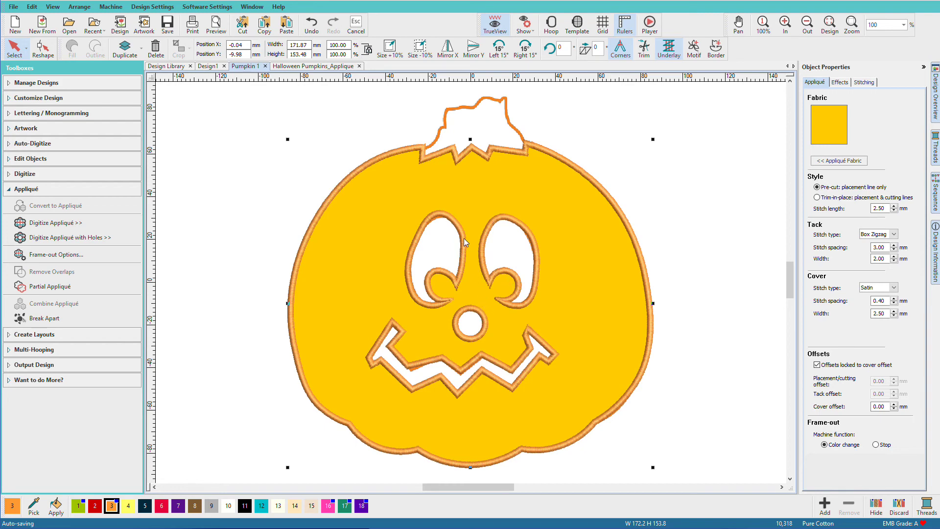
Step: With the Reshape tool (H), select two points on the left eye outline
key(h)
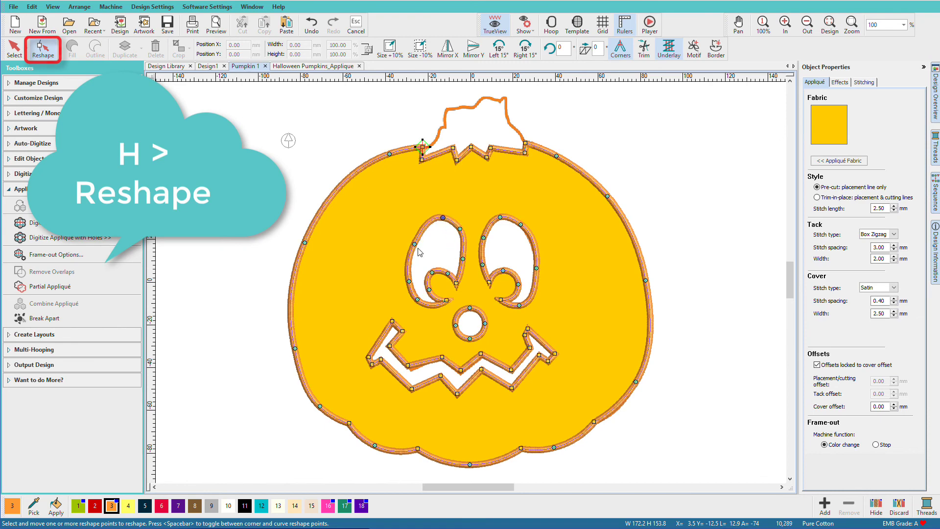
click(409, 283)
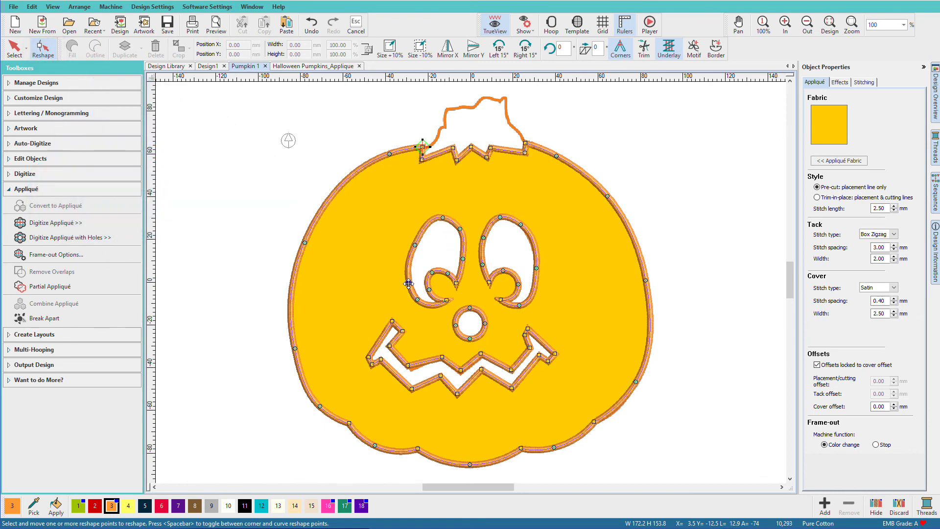
click(415, 244)
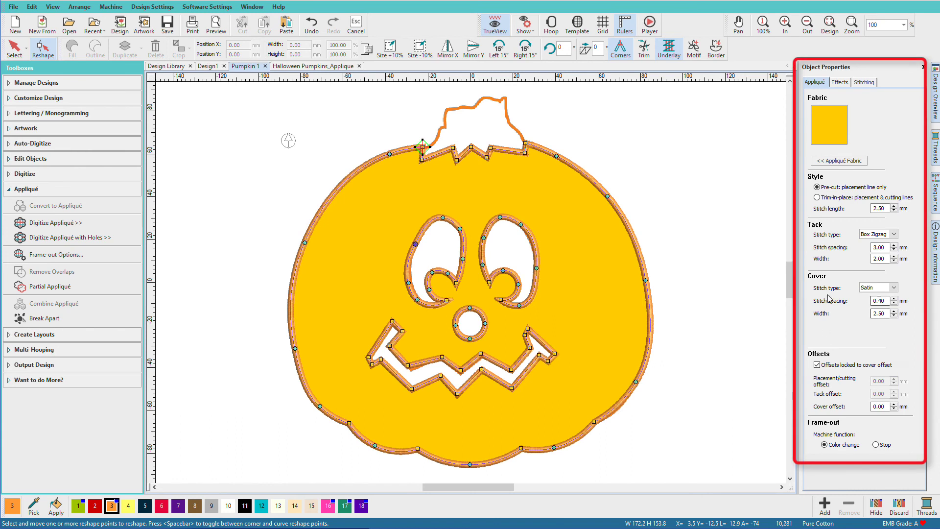
Step: Set the pumpkin appliqué's Cover width to 3.00 mm in Object Properties
double_click(880, 313)
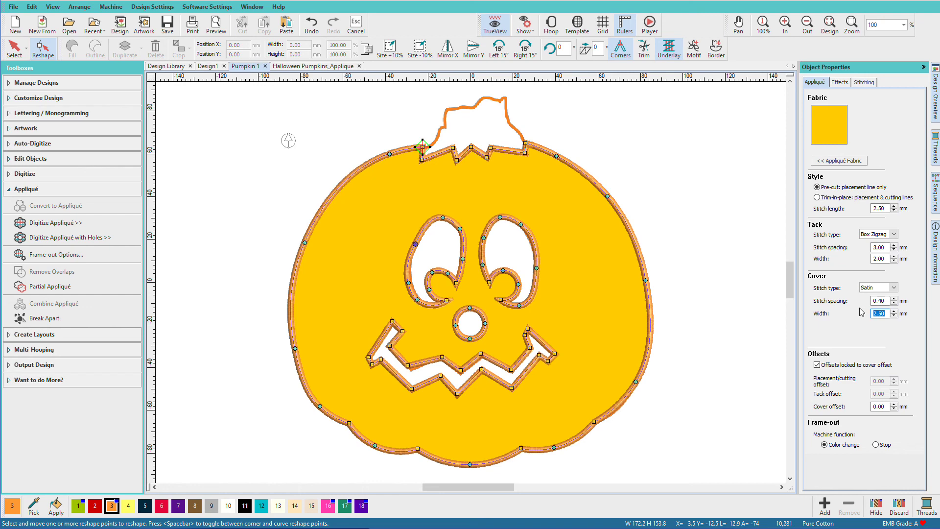
text(3)
key(Return)
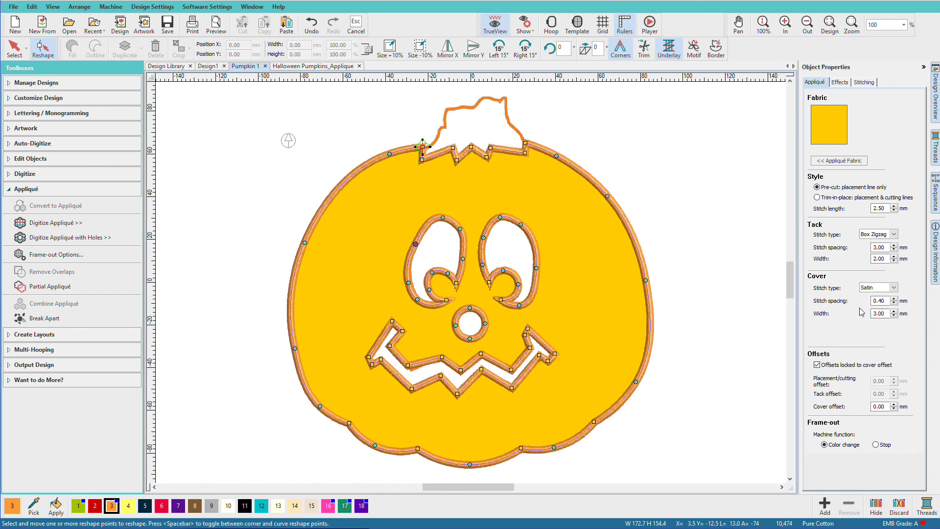